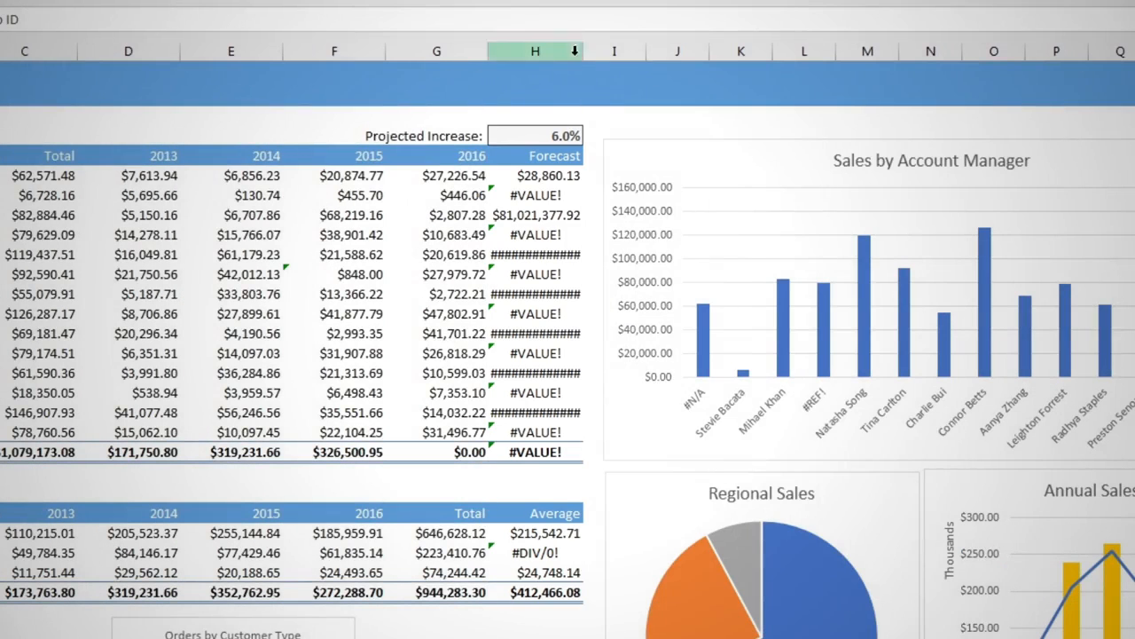
# Widen the Forecast column H and inspect the cell references in the formula in H6.
pyautogui.moveTo(587, 51); pyautogui.dragTo(638, 52)
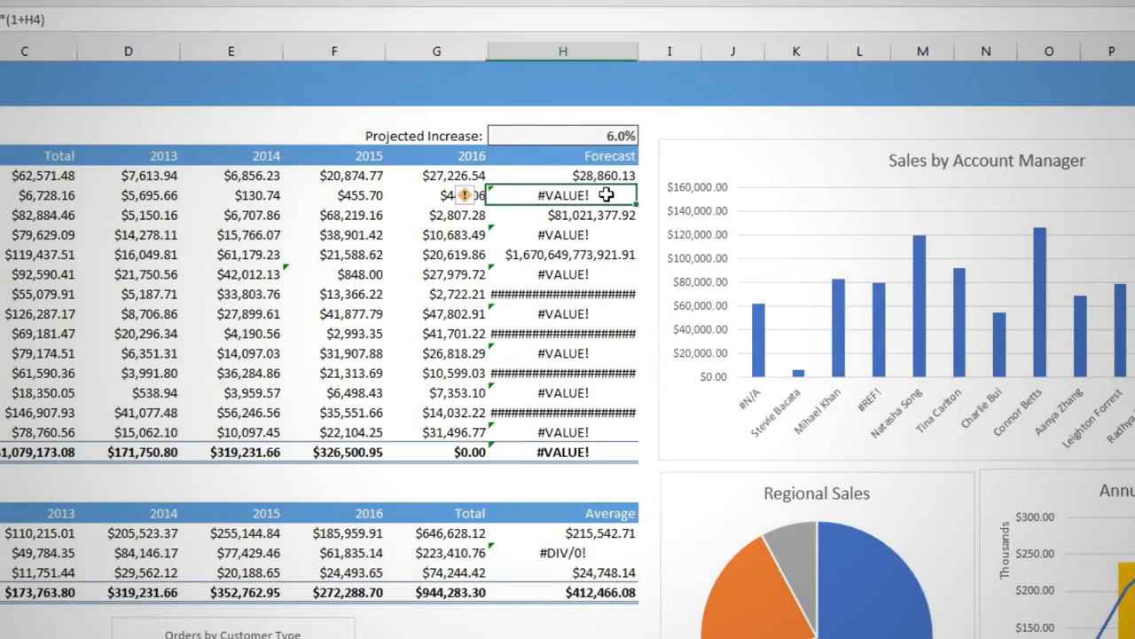
pyautogui.doubleClick(609, 195)
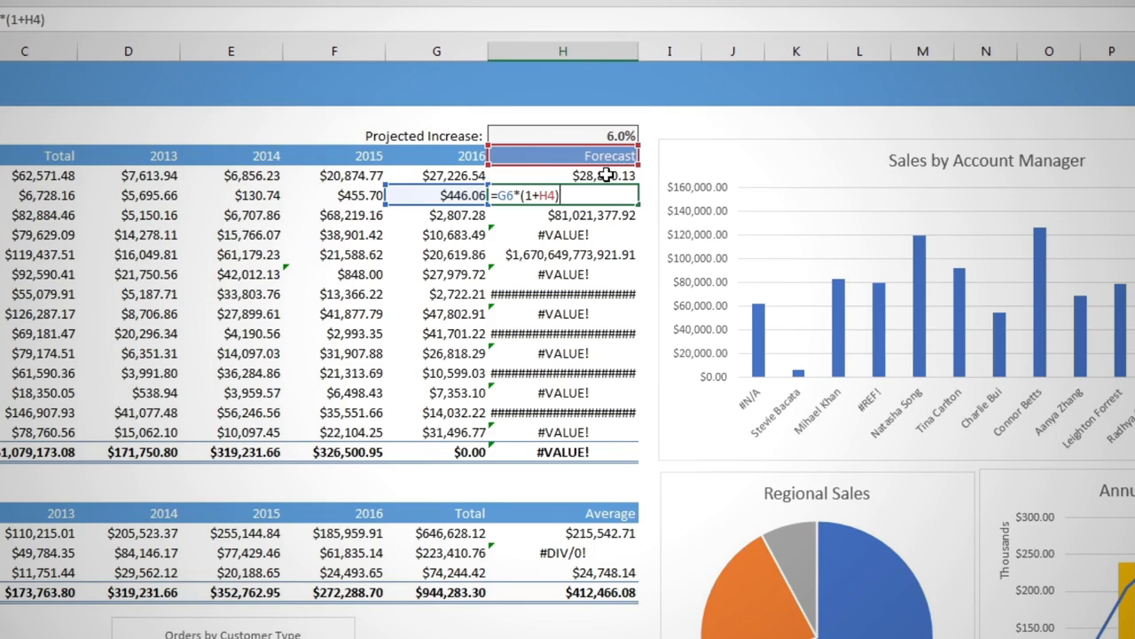
pyautogui.click(607, 176)
# Make the H3 reference absolute in H5's forecast formula, giving =G5*(1+$H$3), and fill it down the Forecast column.
pyautogui.doubleClick(608, 174)
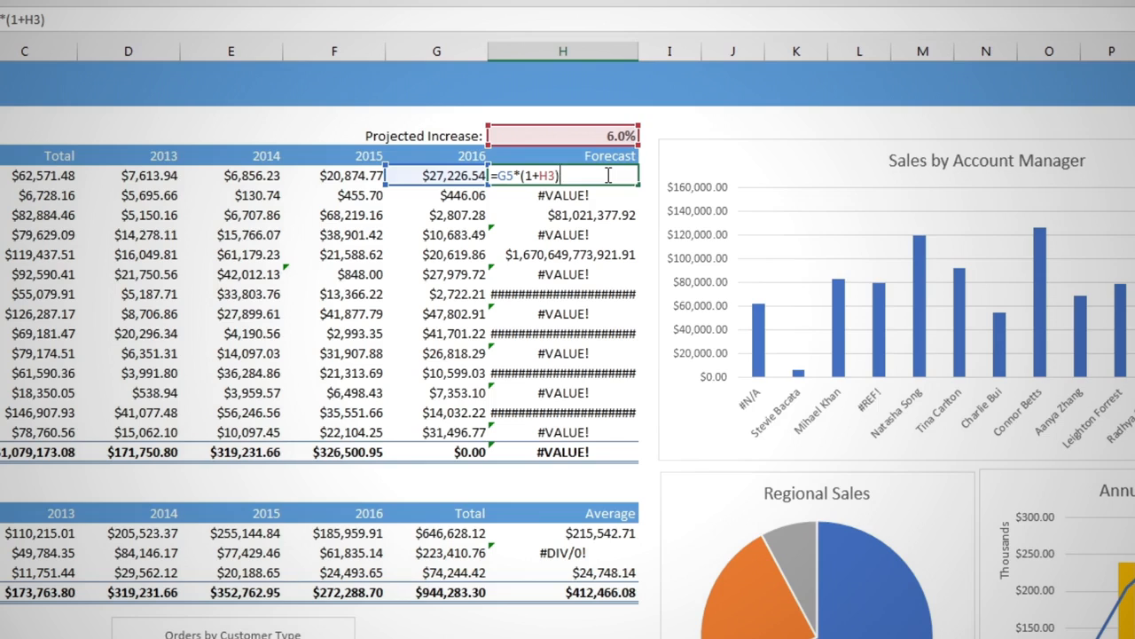
pyautogui.click(547, 174)
pyautogui.press('F4')
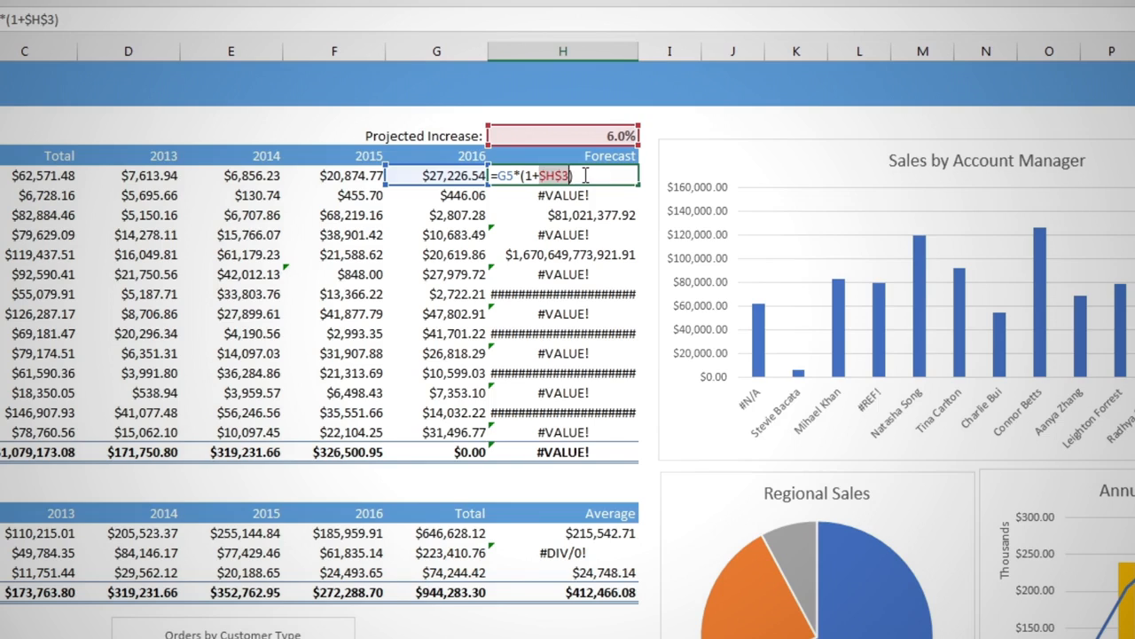
pyautogui.hotkey('ctrl', 'Return')
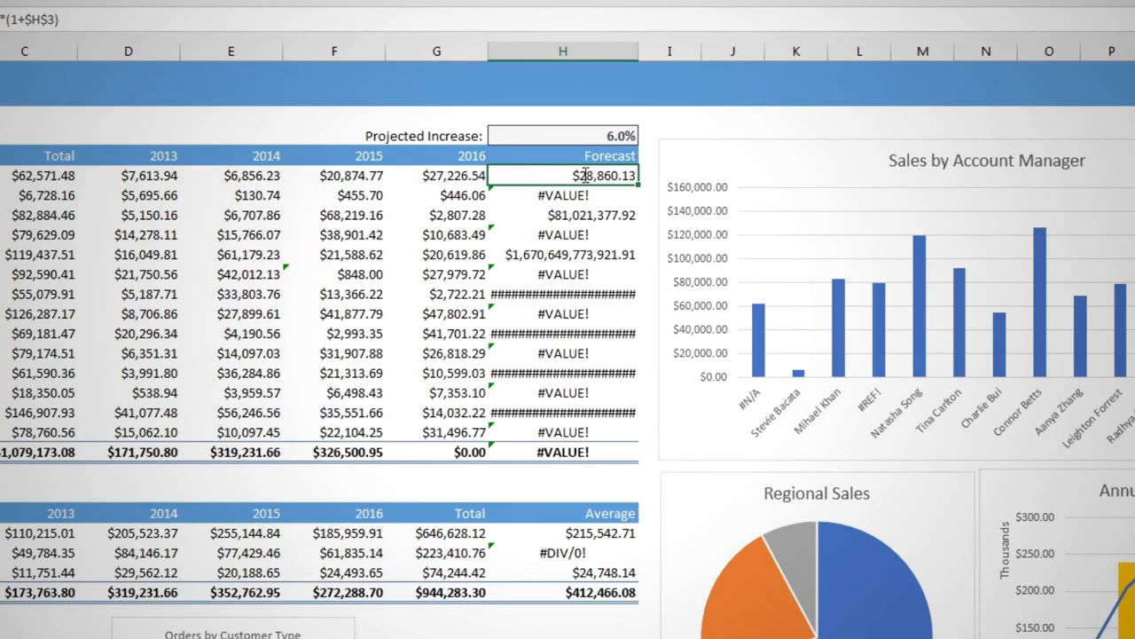
pyautogui.doubleClick(637, 185)
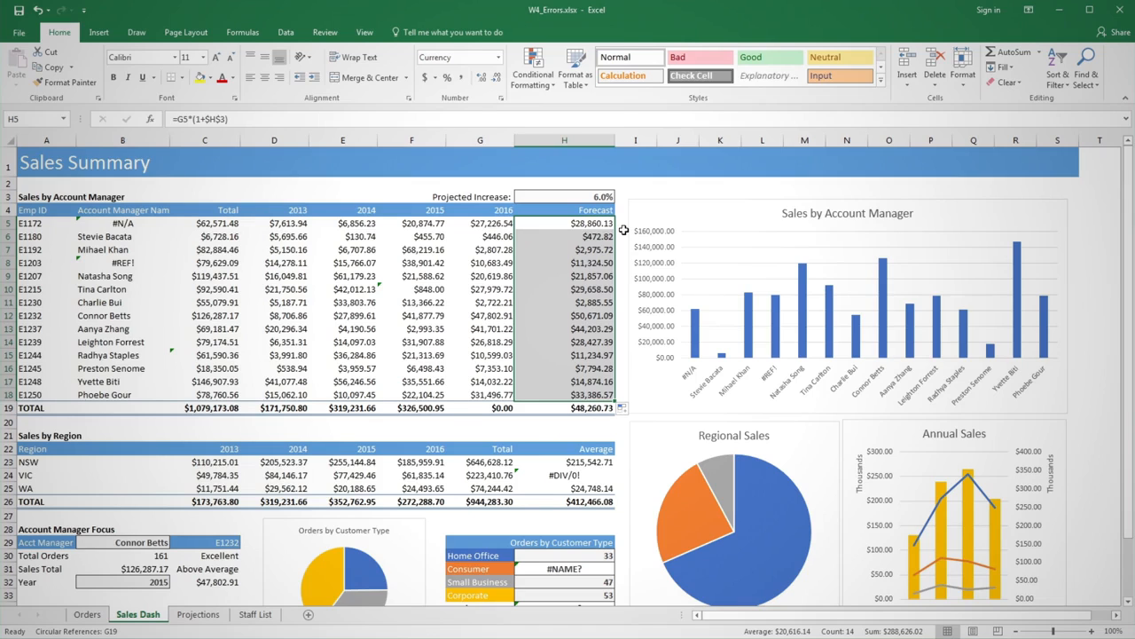
# From cell A3, use Go To Special to select only formula cells containing errors, excluding Numbers, Text and Logicals.
pyautogui.click(53, 196)
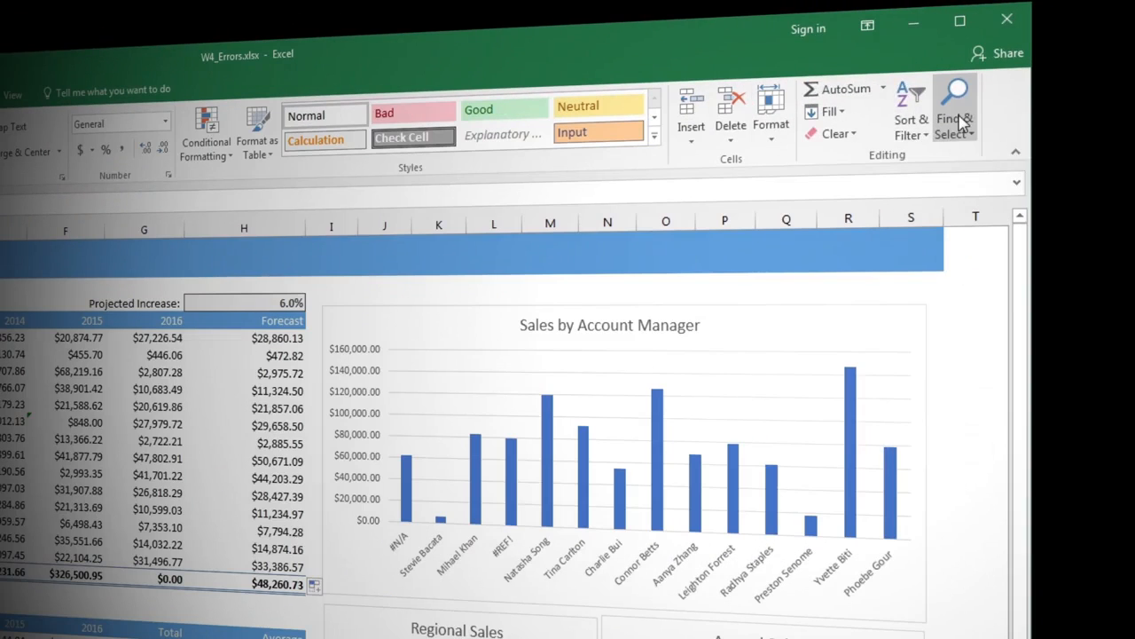
pyautogui.click(1075, 81)
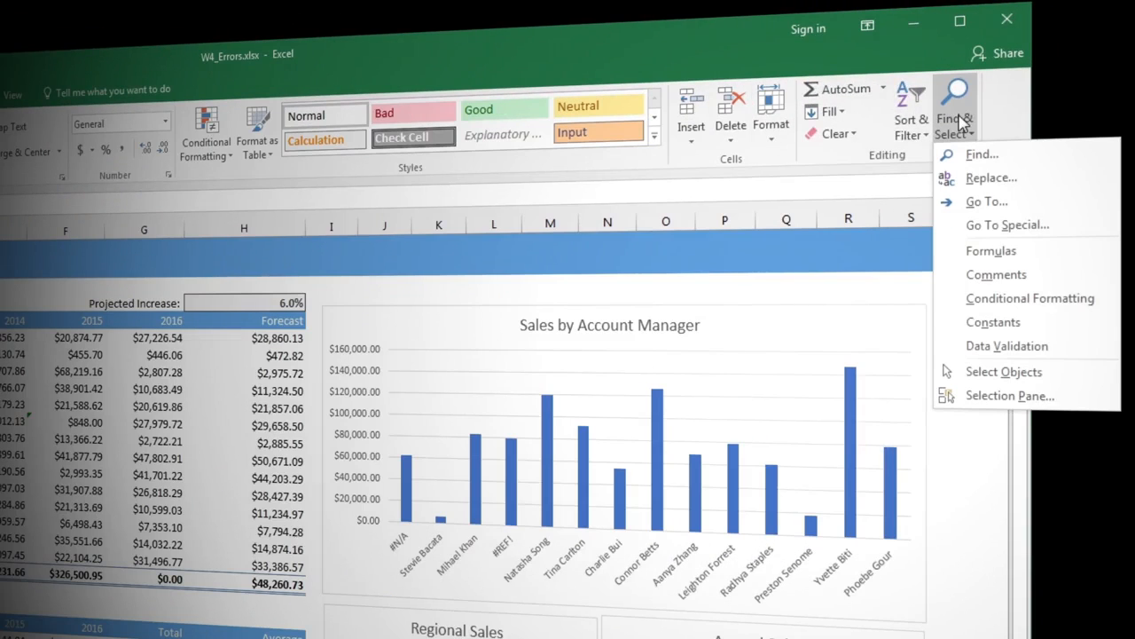
pyautogui.click(982, 228)
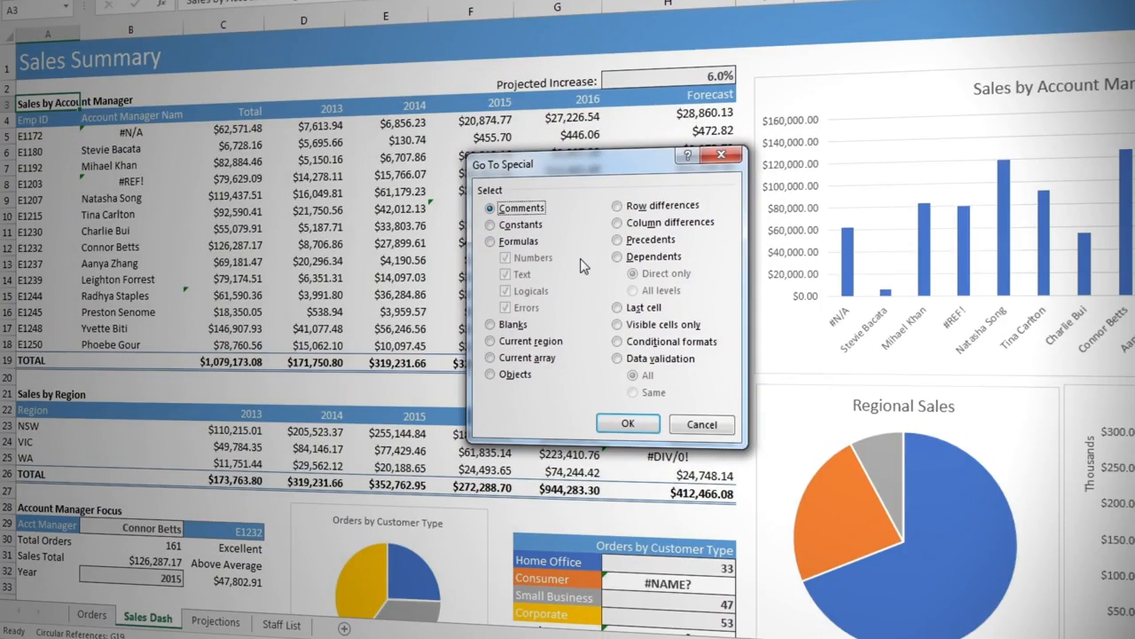
pyautogui.click(516, 245)
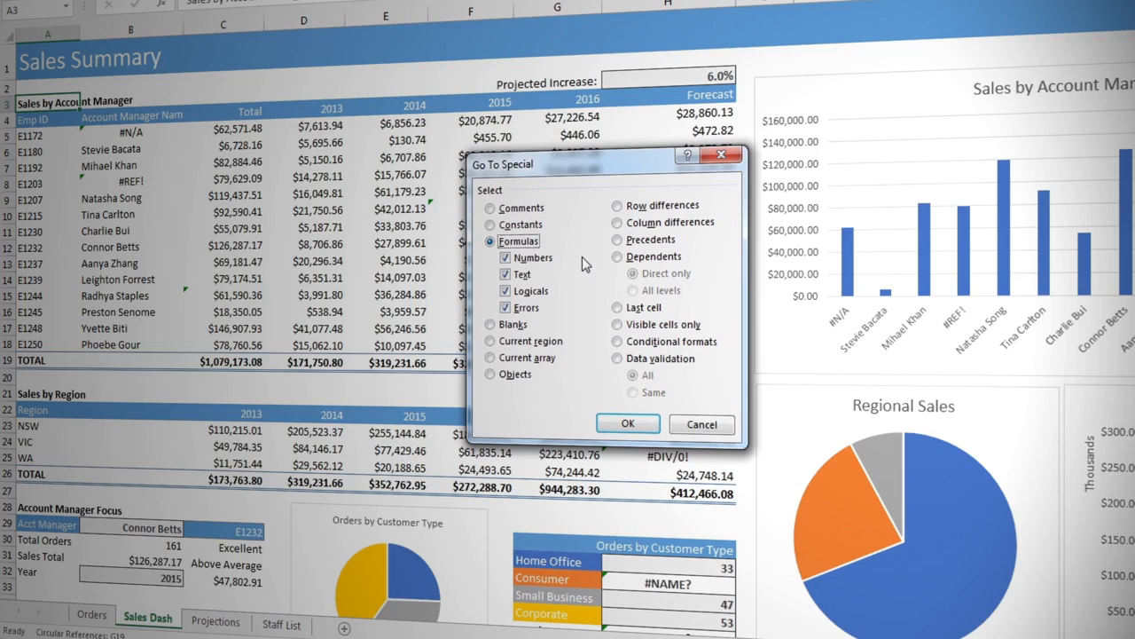
pyautogui.click(537, 259)
pyautogui.click(523, 275)
pyautogui.click(530, 291)
pyautogui.click(627, 423)
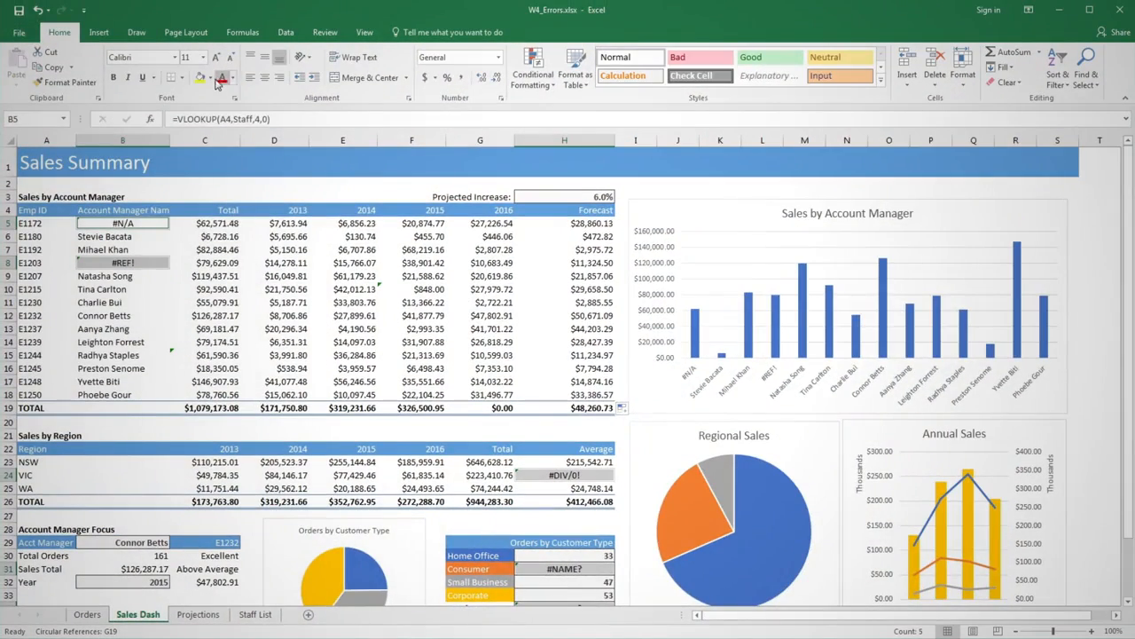
# Fill the selected error cells with the standard yellow colour and return to cell A3.
pyautogui.click(212, 79)
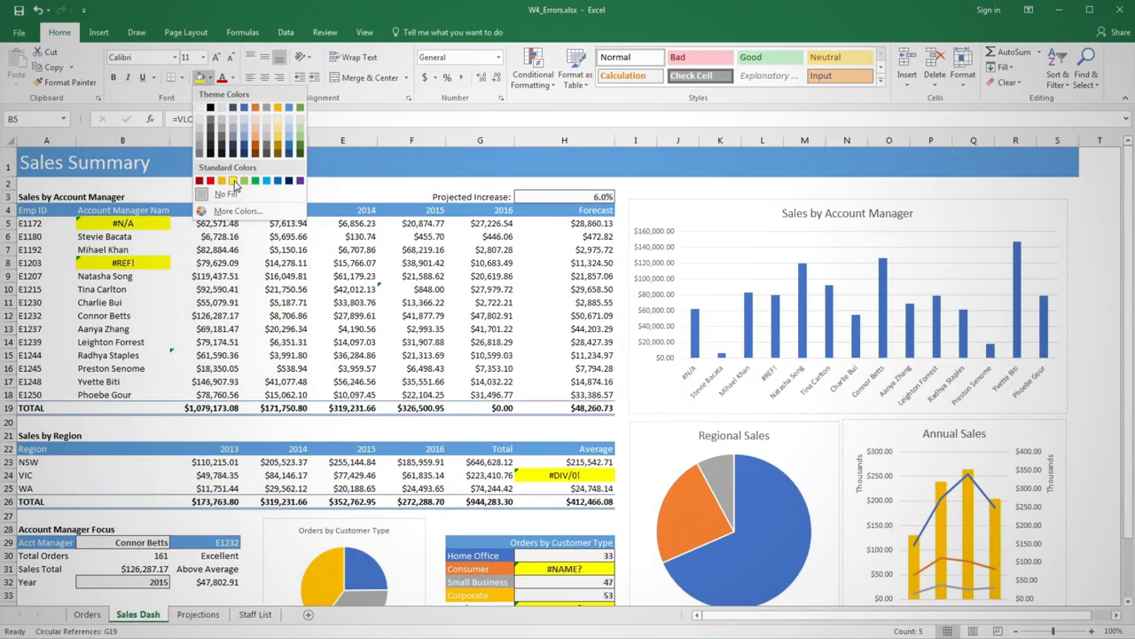
pyautogui.click(234, 182)
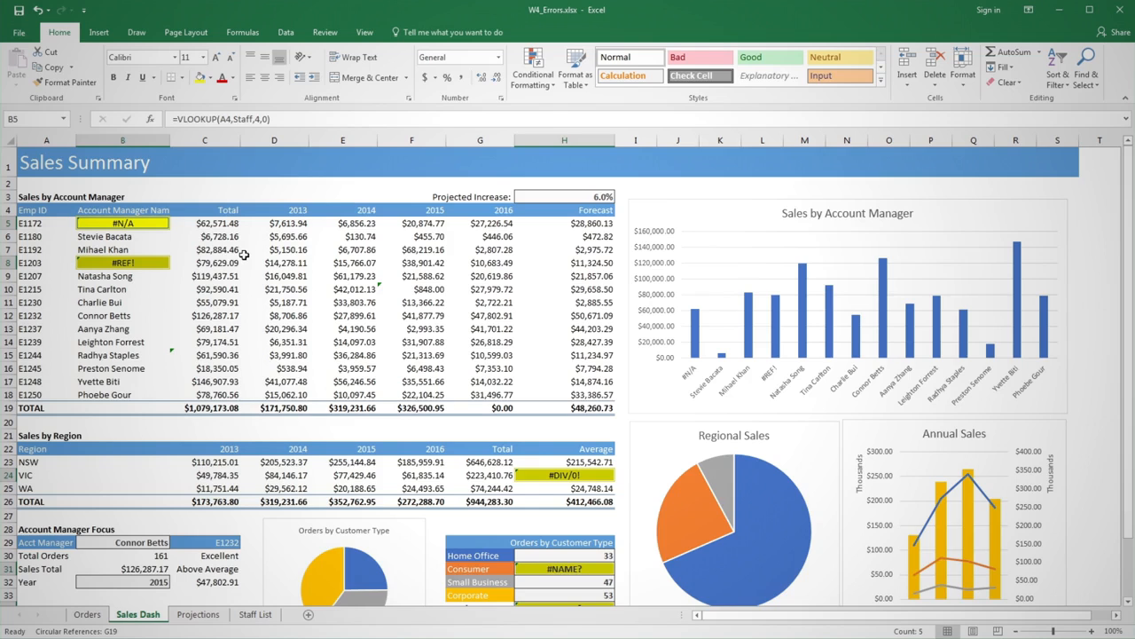
pyautogui.click(69, 196)
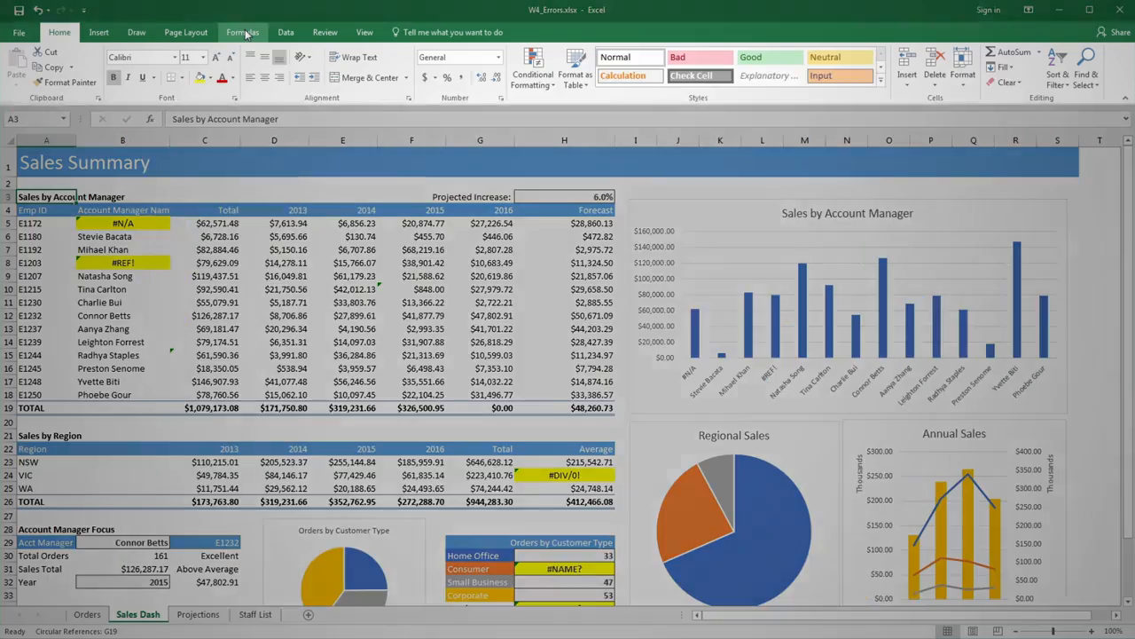
# Start Error Checking on the sheet and review the calculation steps for the error in B5.
pyautogui.click(243, 32)
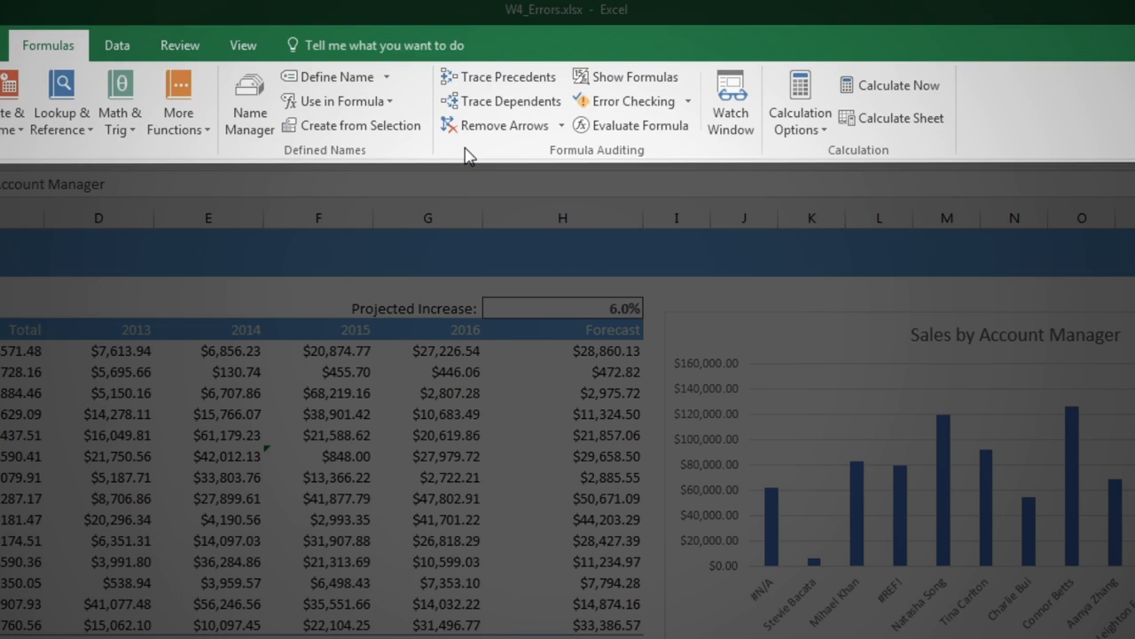
pyautogui.click(625, 101)
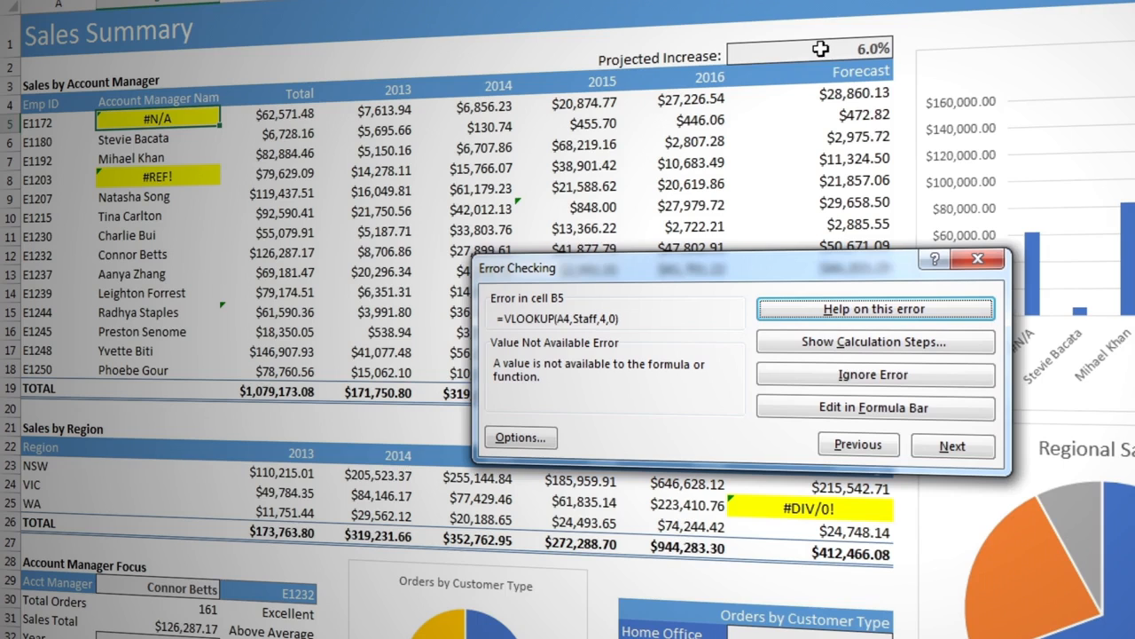
pyautogui.click(809, 343)
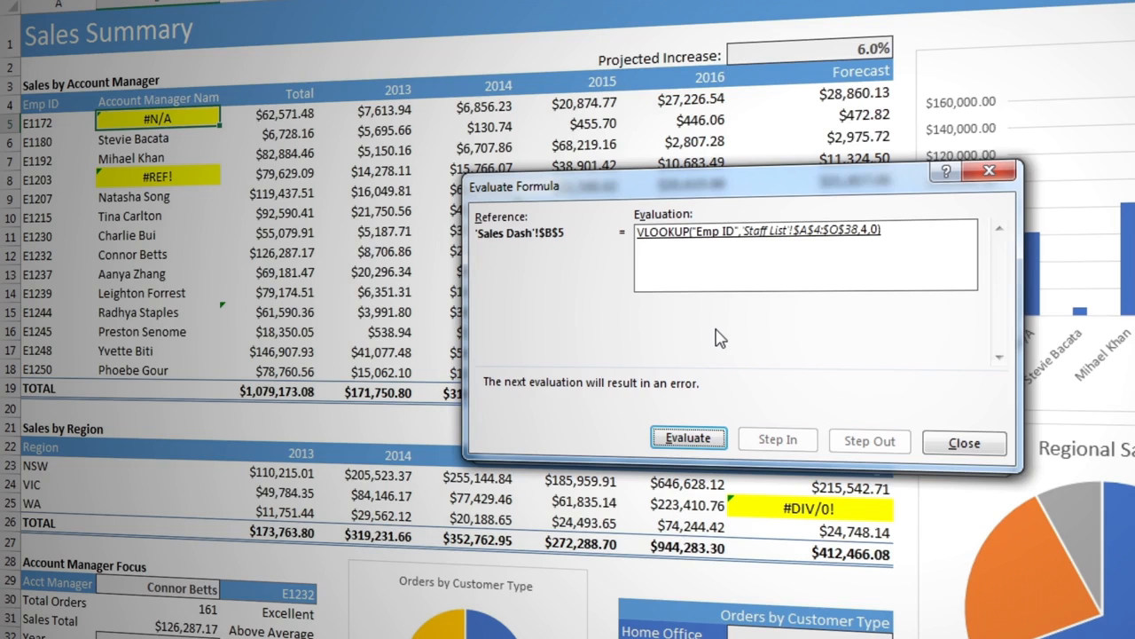
pyautogui.click(933, 443)
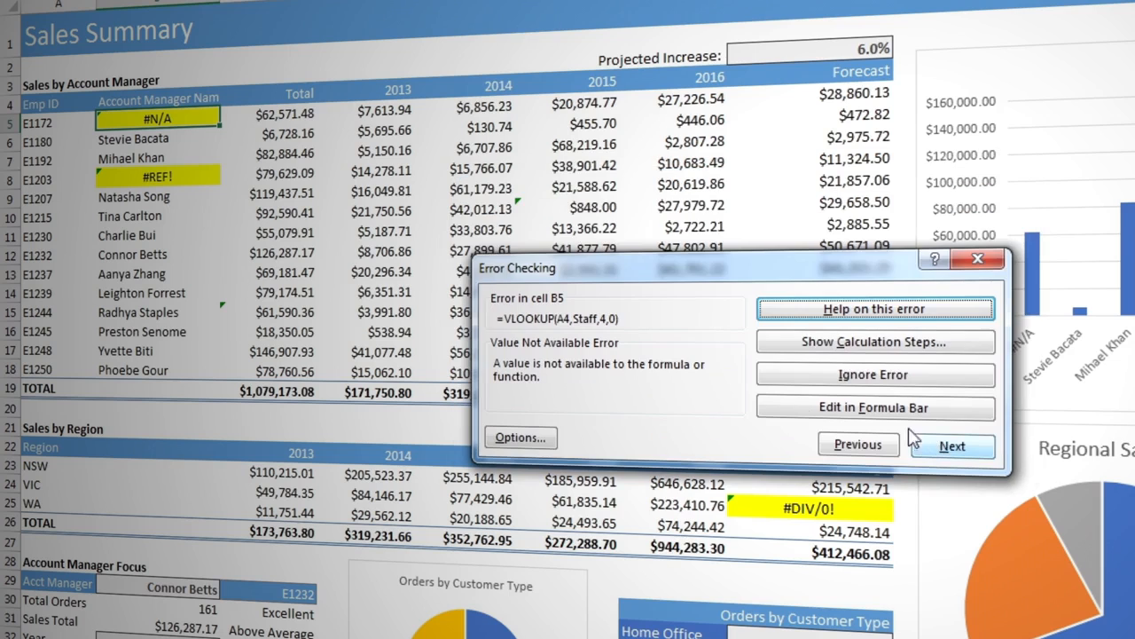
# Correct the lookup value in B5 so the formula reads =VLOOKUP(A5,Staff,4,0).
pyautogui.click(802, 410)
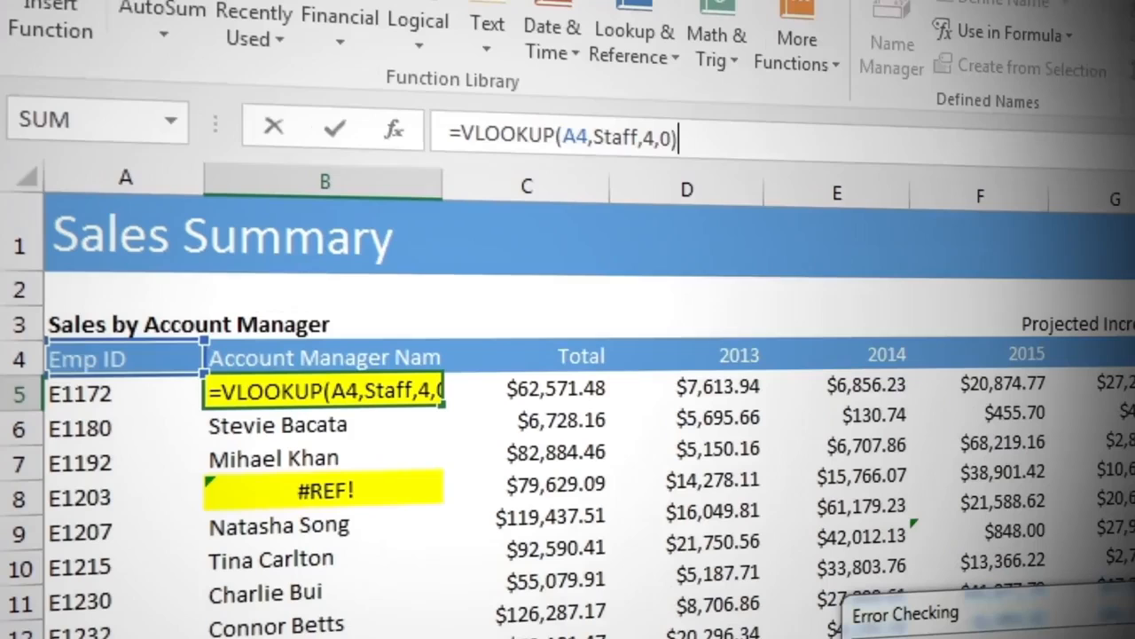
pyautogui.click(577, 133)
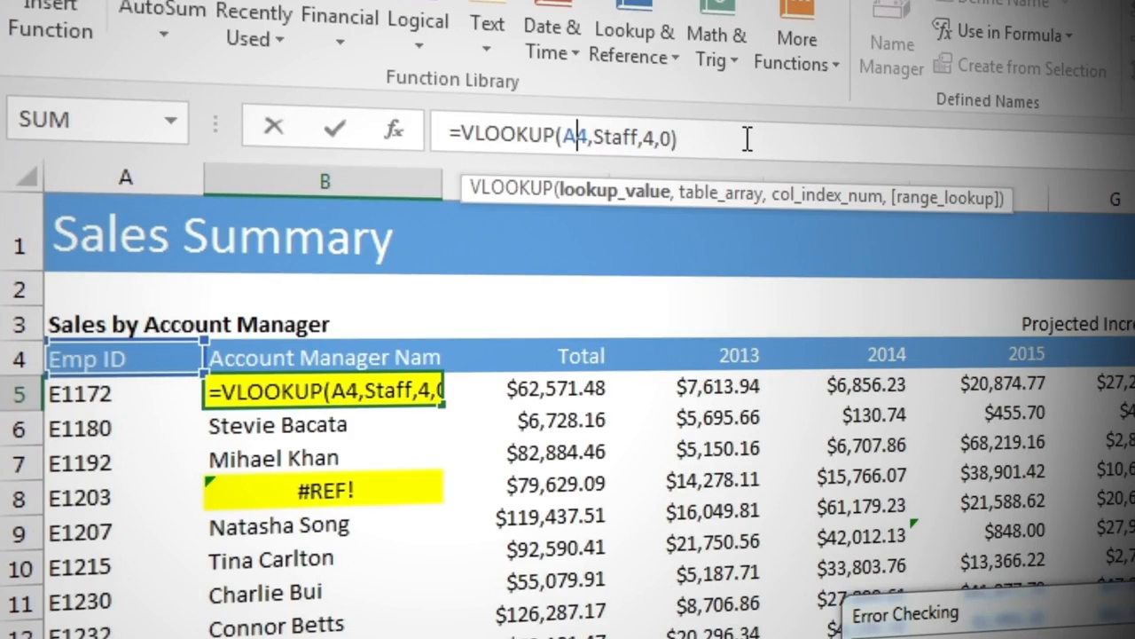
pyautogui.press('BackSpace')
pyautogui.write('5')
pyautogui.press('Return')
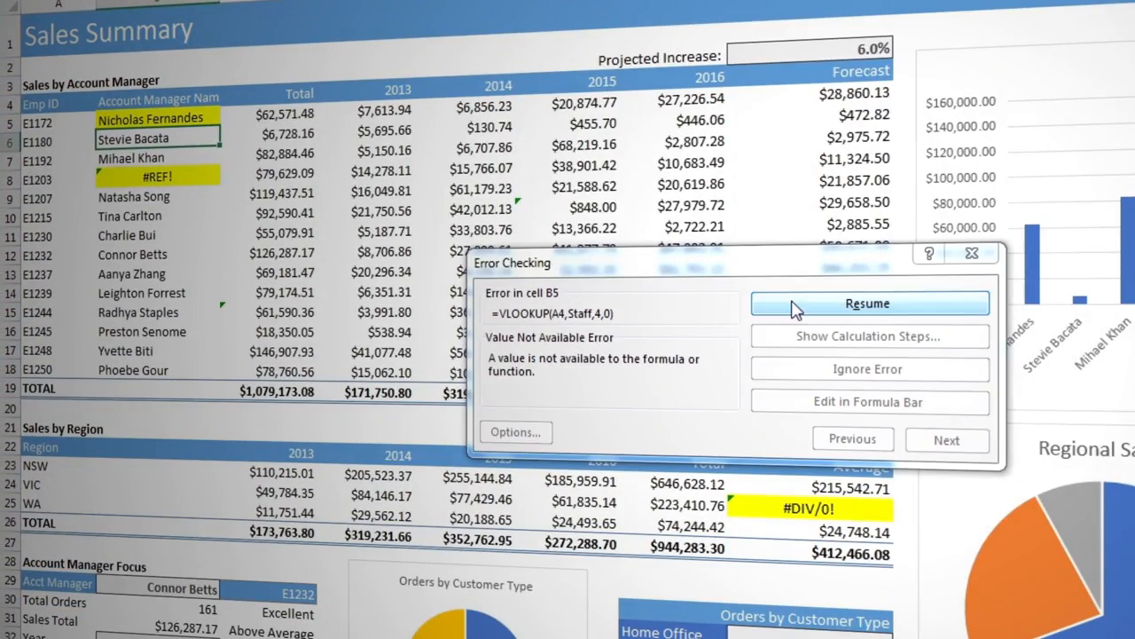
# Resume error checking and change the column index in B8's VLOOKUP to 4, giving =VLOOKUP(A8,Staff,4,0).
pyautogui.click(873, 365)
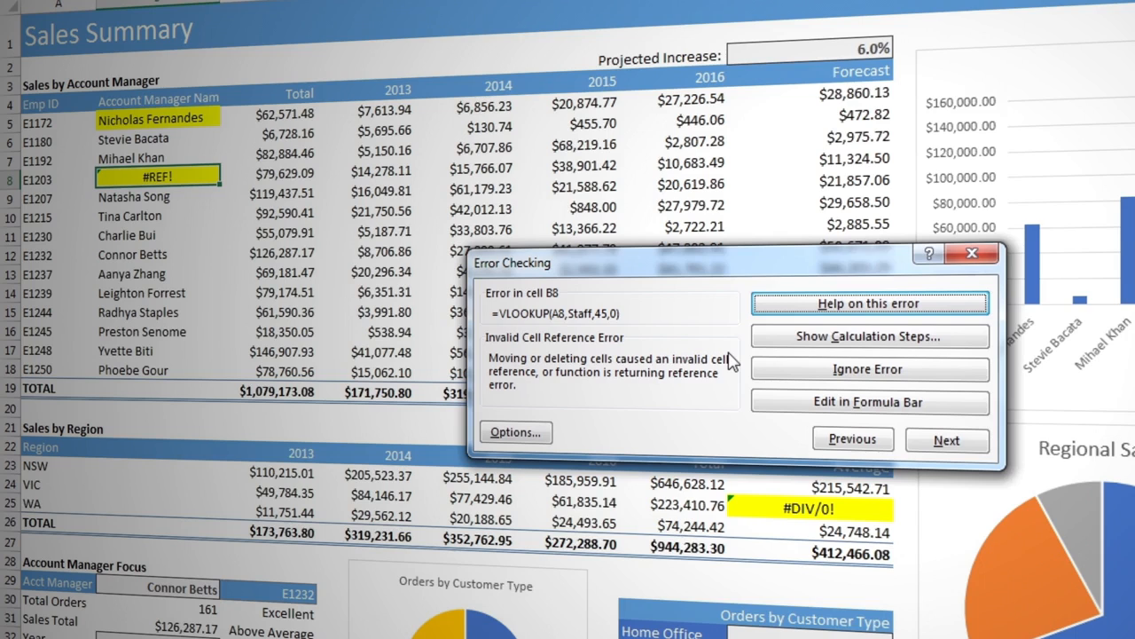
pyautogui.click(780, 406)
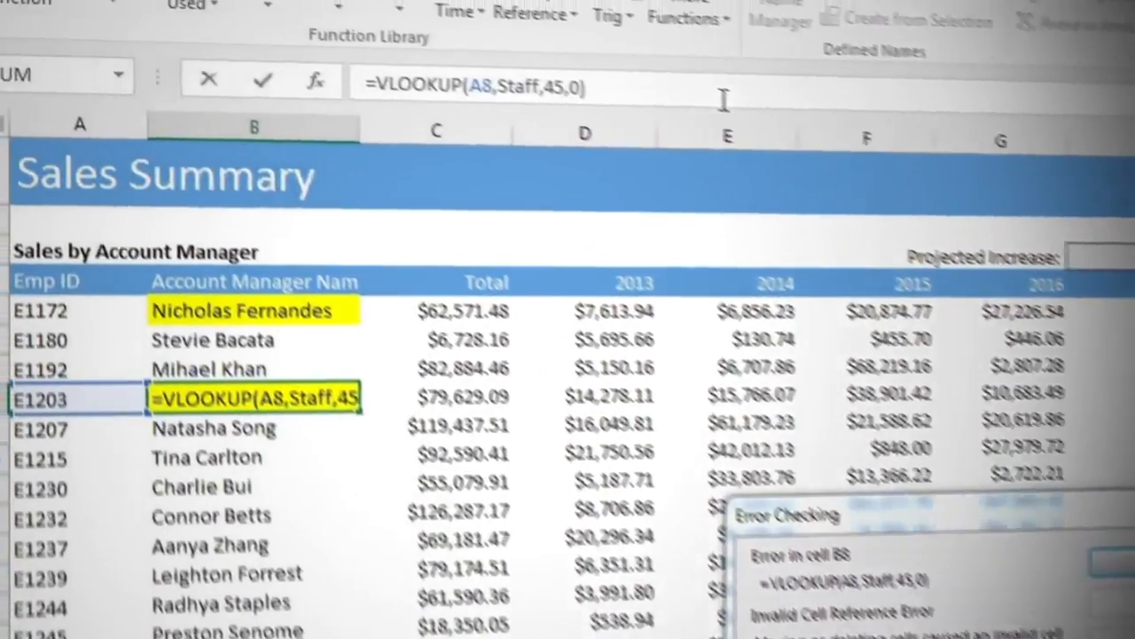
pyautogui.press('Left')
pyautogui.press('Left')
pyautogui.press('Left')
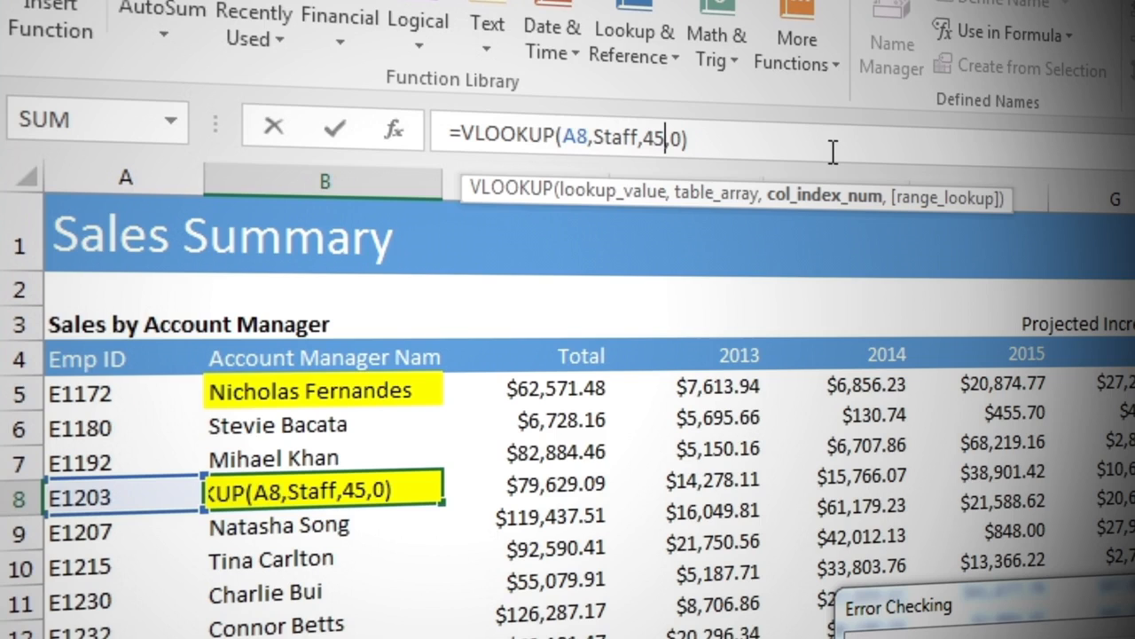
pyautogui.press('BackSpace')
pyautogui.press('Return')
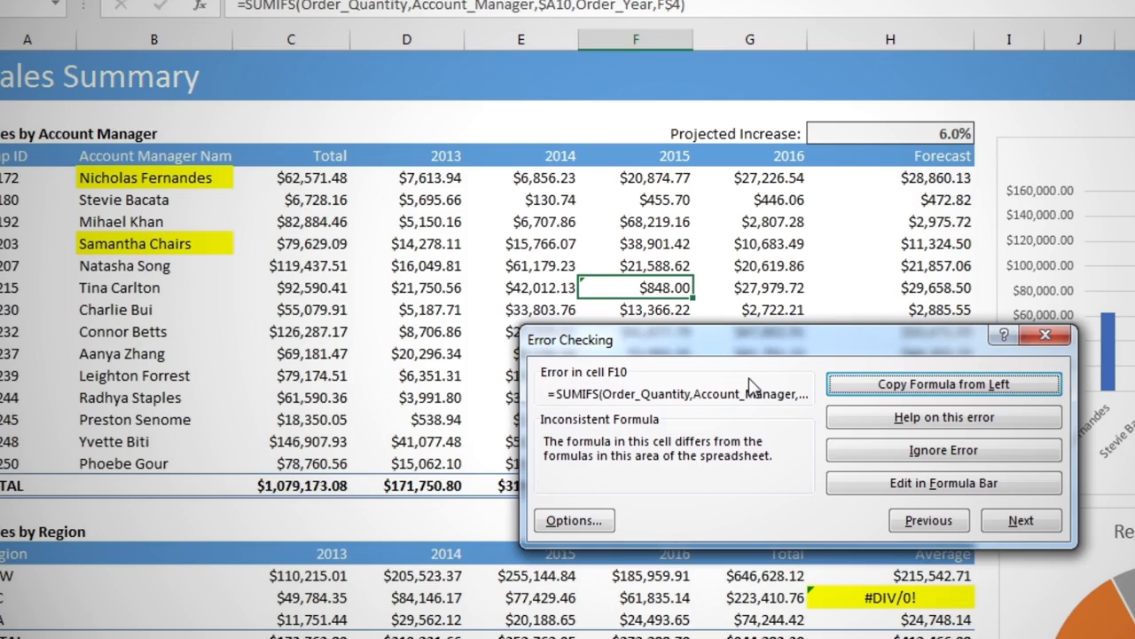
# Skip past the inconsistent formula flagged in F10 and end the error check at C15.
pyautogui.click(1020, 521)
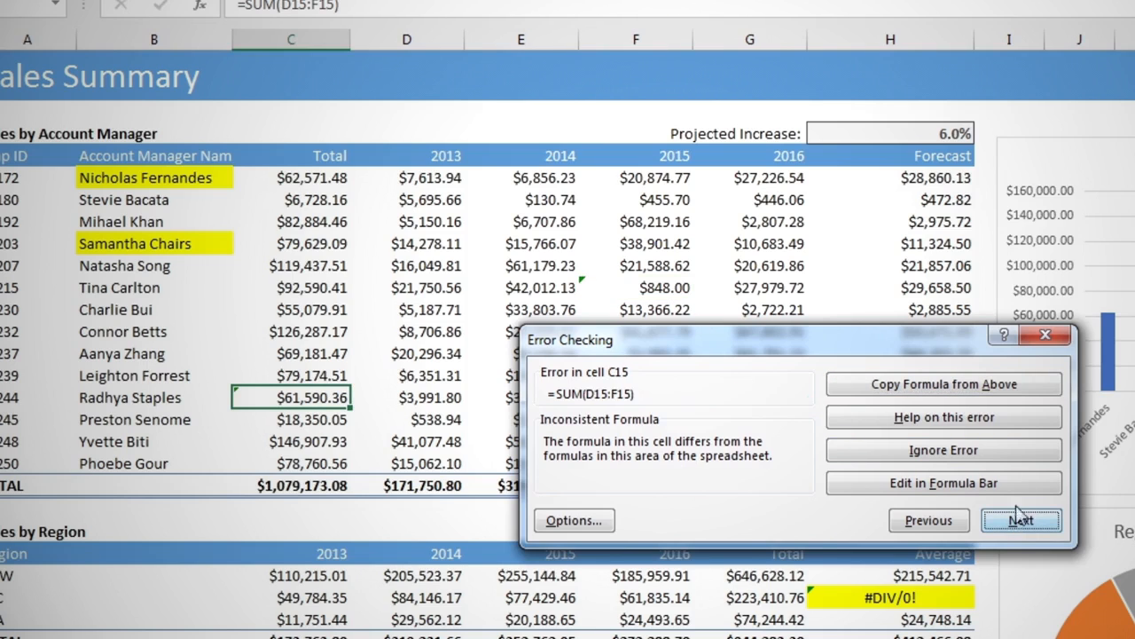
pyautogui.click(1045, 336)
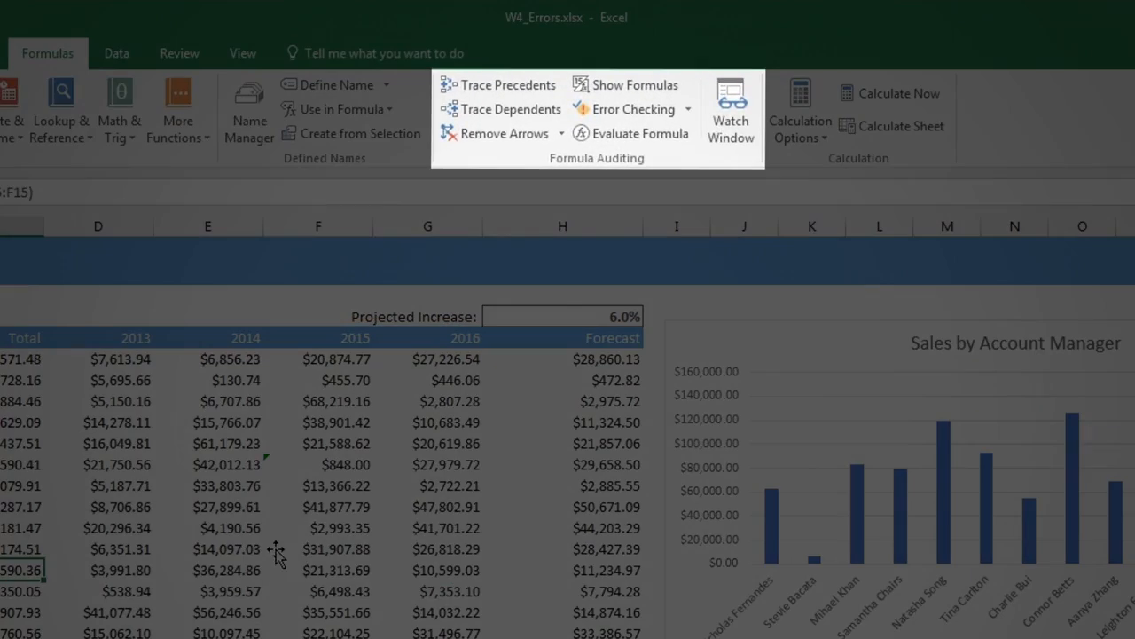
# Display the sheet's formulas while filling the NSW Average formula from H23 down to VIC's H24, and switch back to values.
pyautogui.click(635, 86)
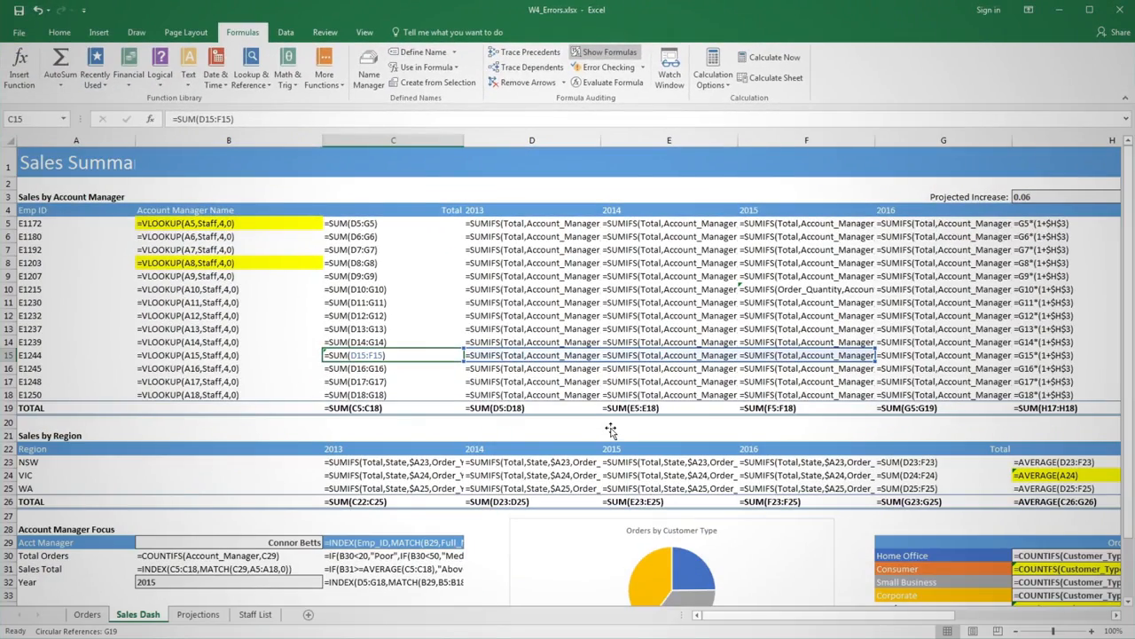
pyautogui.moveTo(709, 617); pyautogui.dragTo(749, 621)
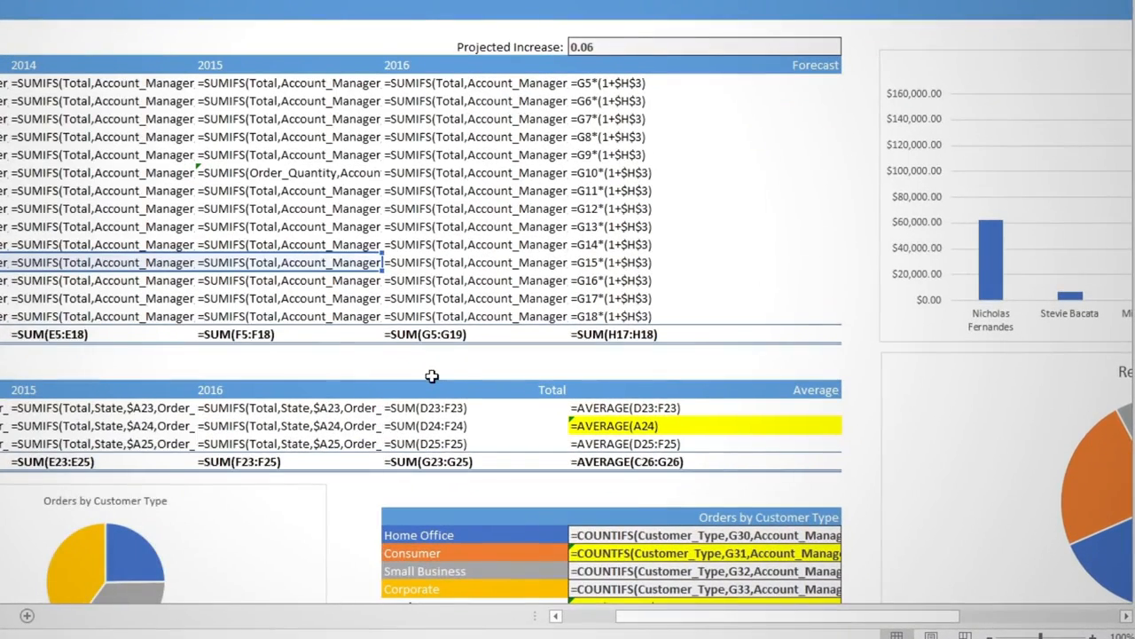
pyautogui.click(709, 409)
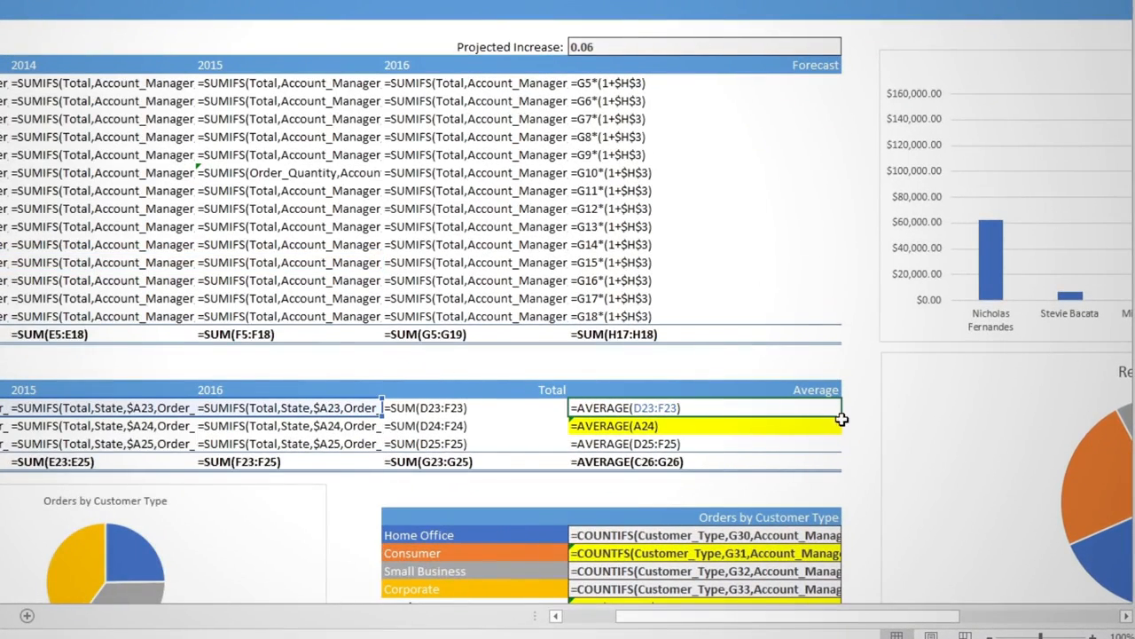
pyautogui.moveTo(841, 418); pyautogui.dragTo(841, 434)
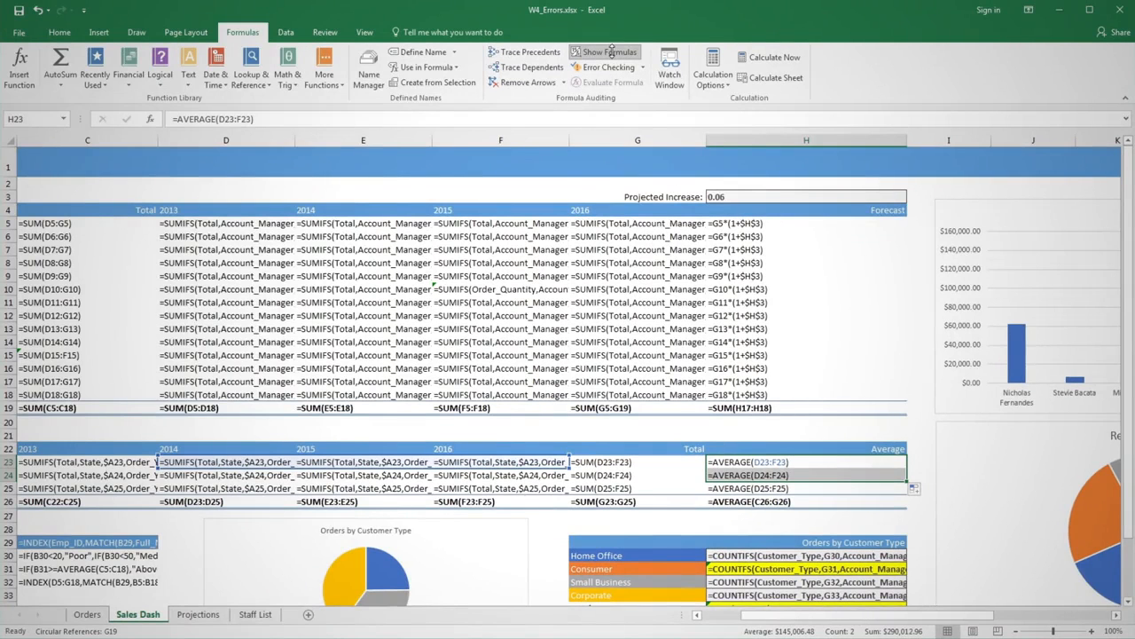
pyautogui.click(610, 51)
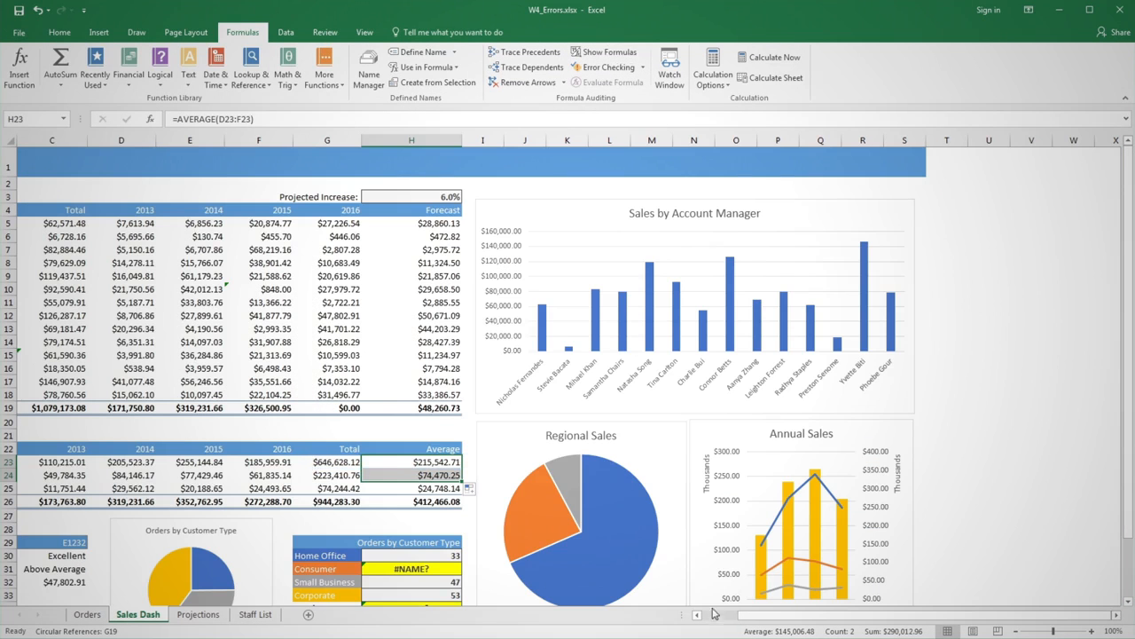
pyautogui.hscroll(-3, 714, 612)
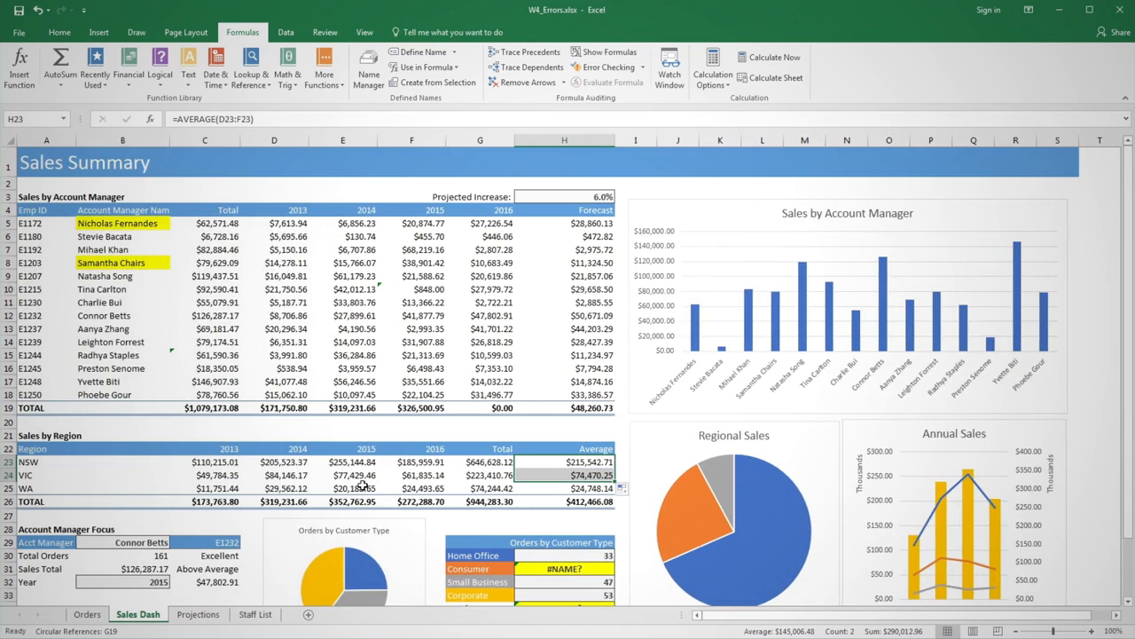
# Inspect the formula behind the Orders by Customer Type total in H34 and keep the cell selected.
pyautogui.scroll(-4, 362, 484)
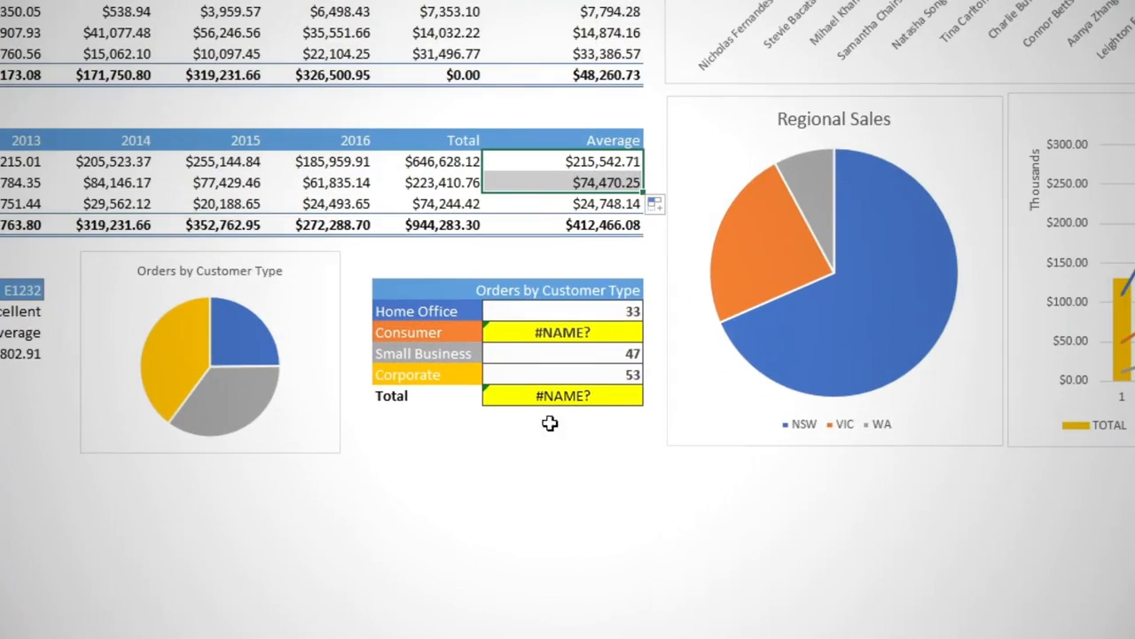
pyautogui.doubleClick(609, 397)
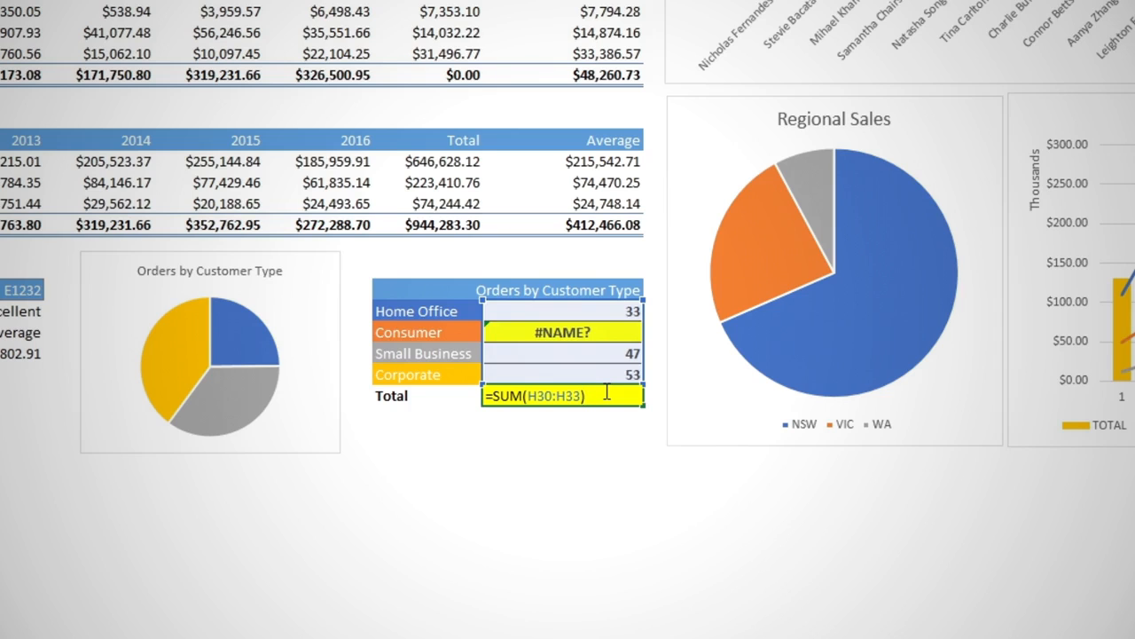
pyautogui.hotkey('ctrl', 'Return')
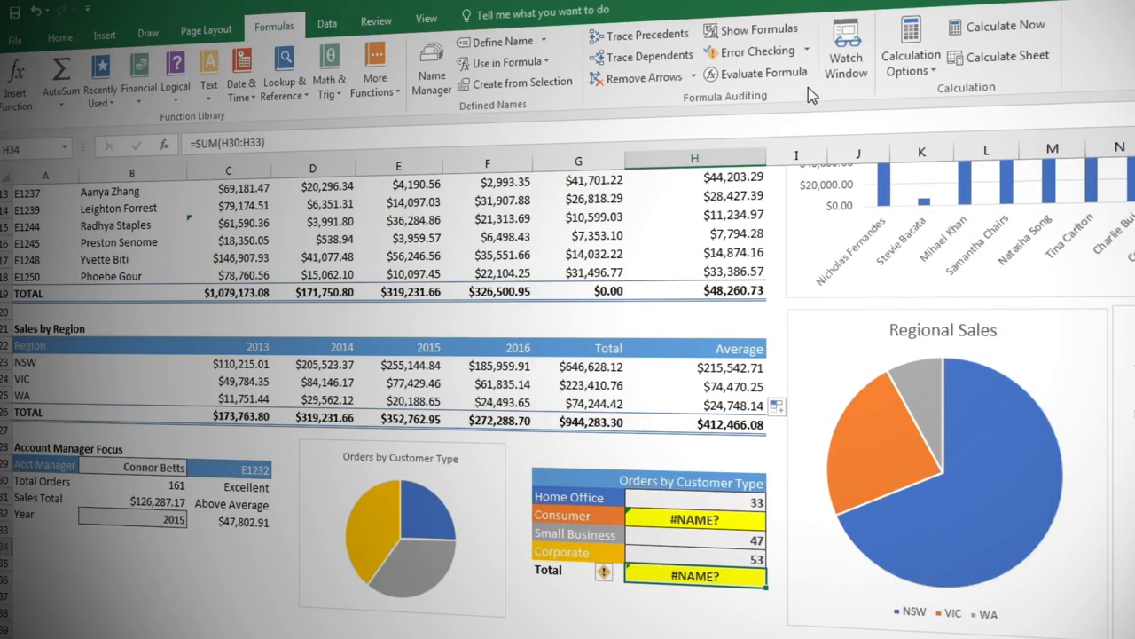
# Trace the error in H34 back to its source cell, and remove the tracer arrows.
pyautogui.click(808, 50)
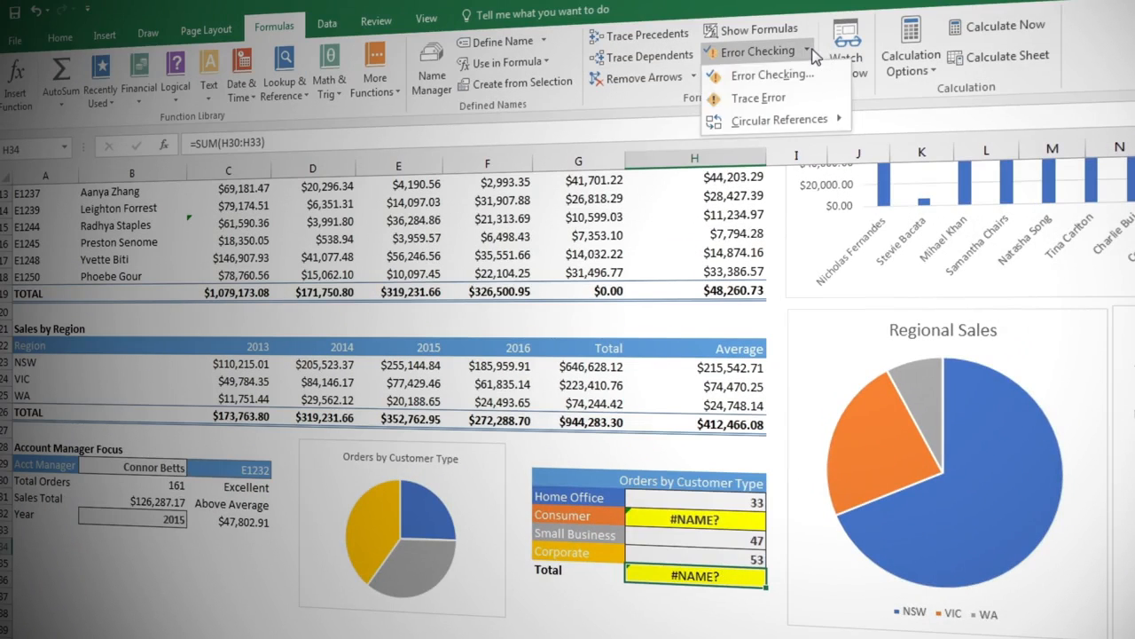
pyautogui.click(814, 98)
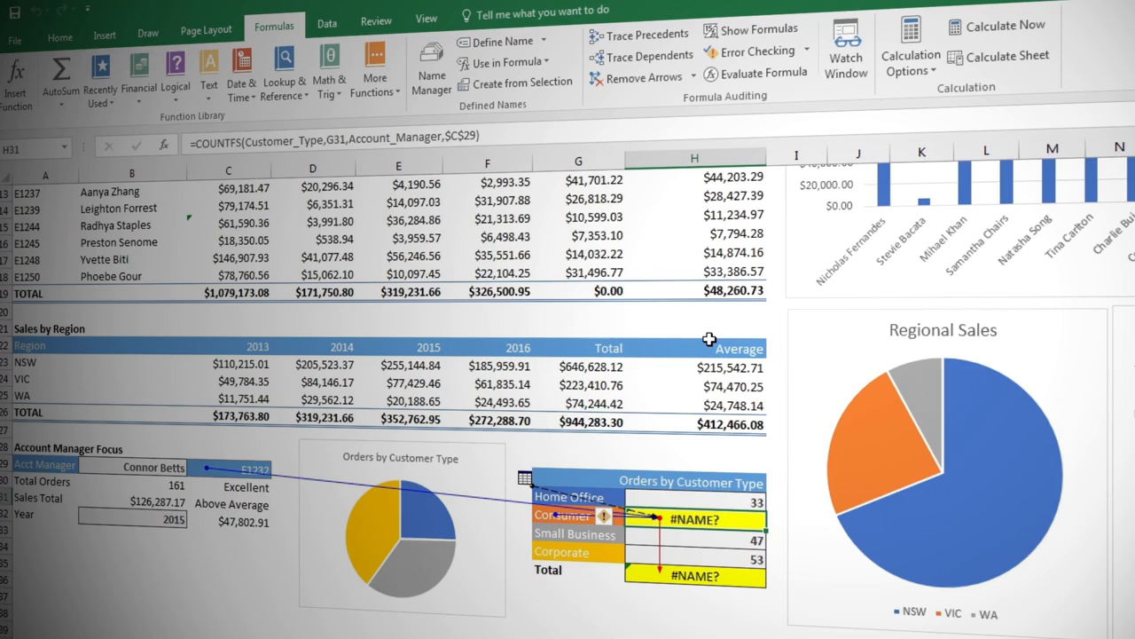
pyautogui.click(654, 80)
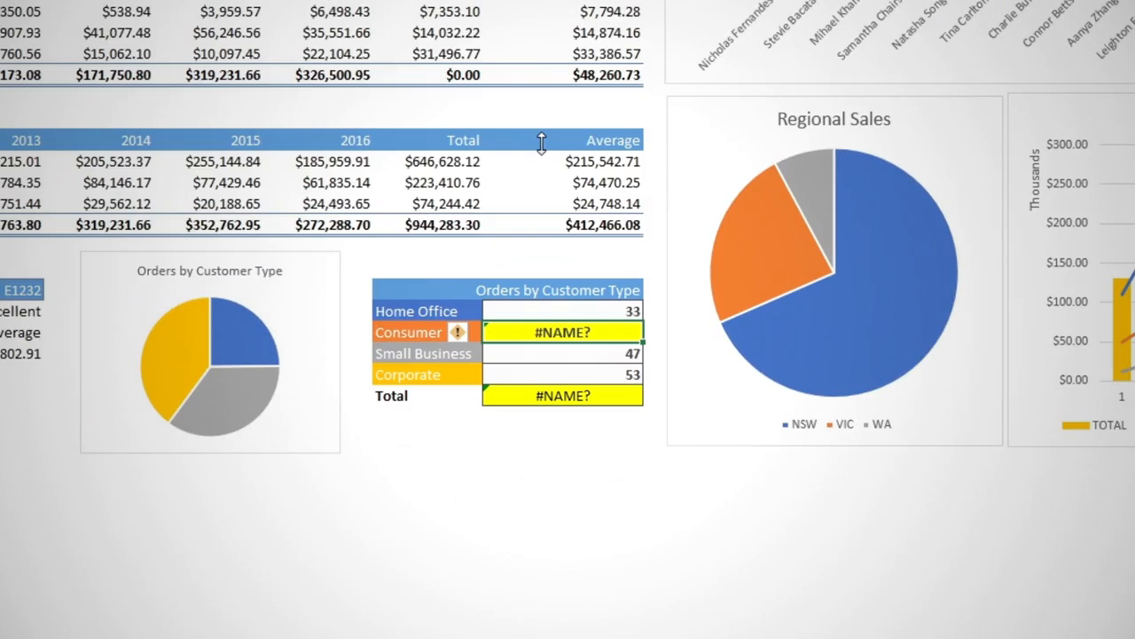
# Correct the misspelled function in the Consumer cell H31 so the formula reads =COUNTIFS(Customer_Type,G31,Account_Manager,$C$29).
pyautogui.doubleClick(611, 325)
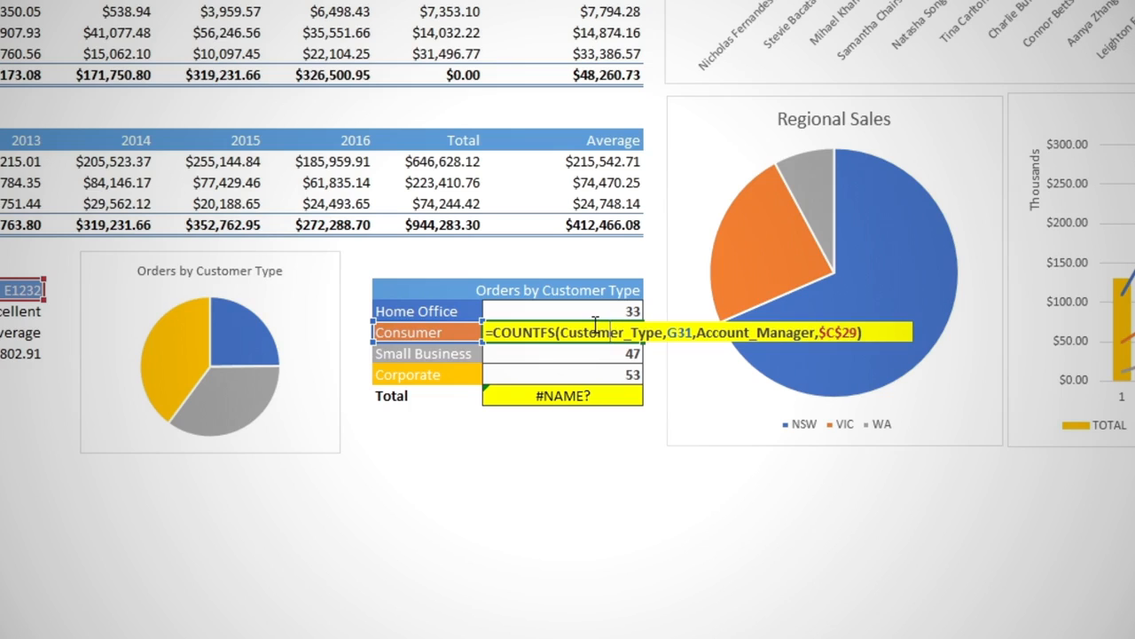
pyautogui.click(543, 330)
pyautogui.write('I')
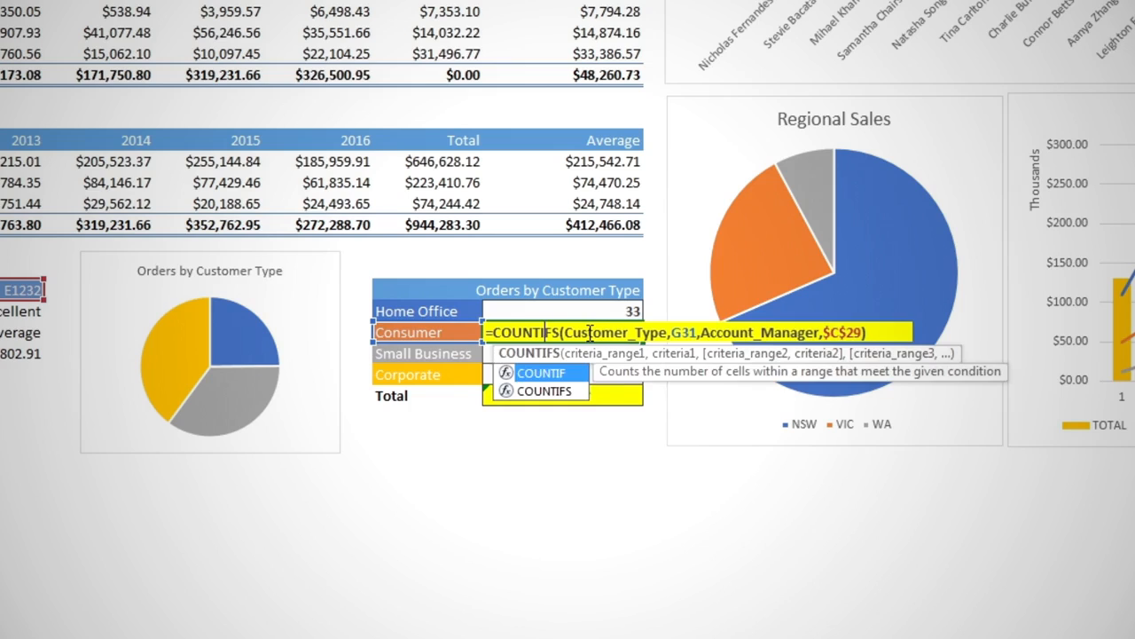
pyautogui.press('Return')
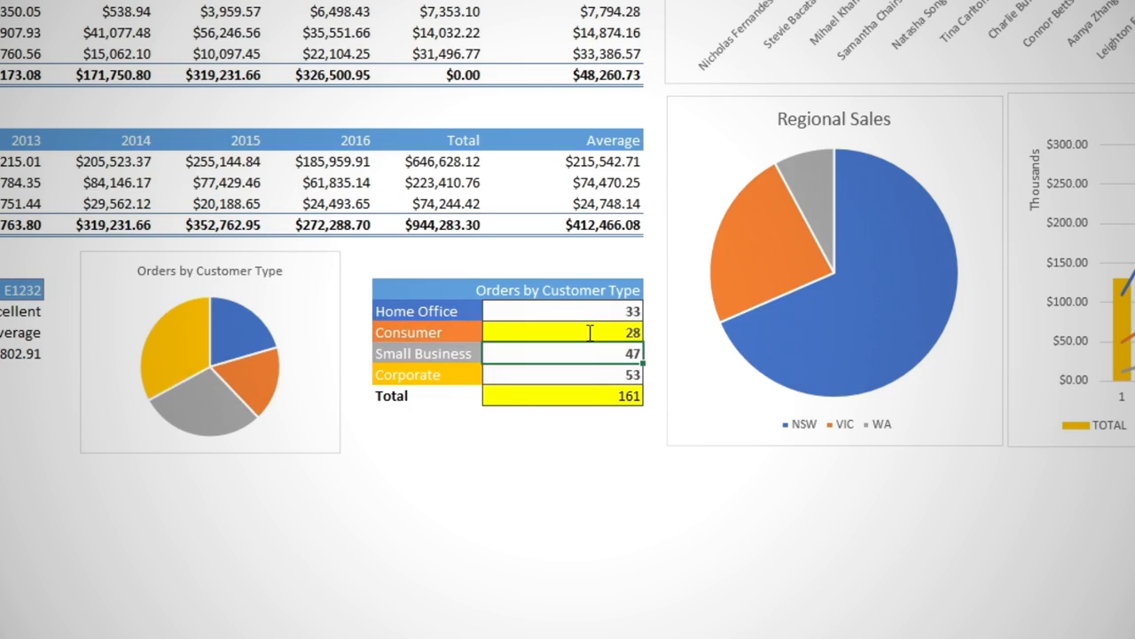